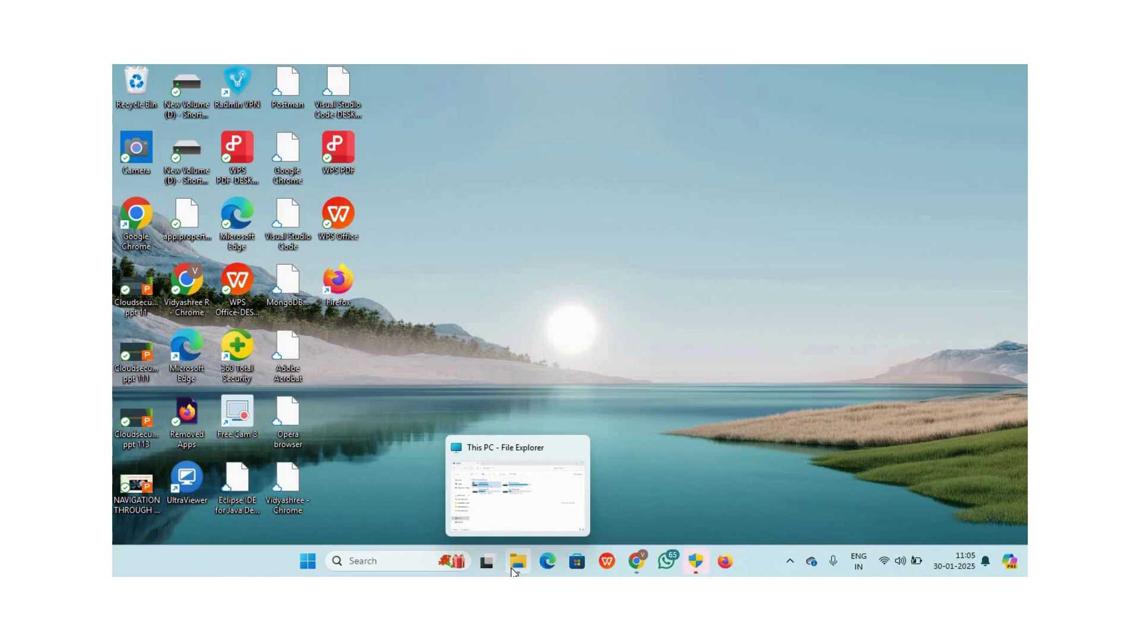
- Open the SchoolAdmin folder inside Program Files (x86) on Local Disk (C:) in File Explorer
click(506, 525)
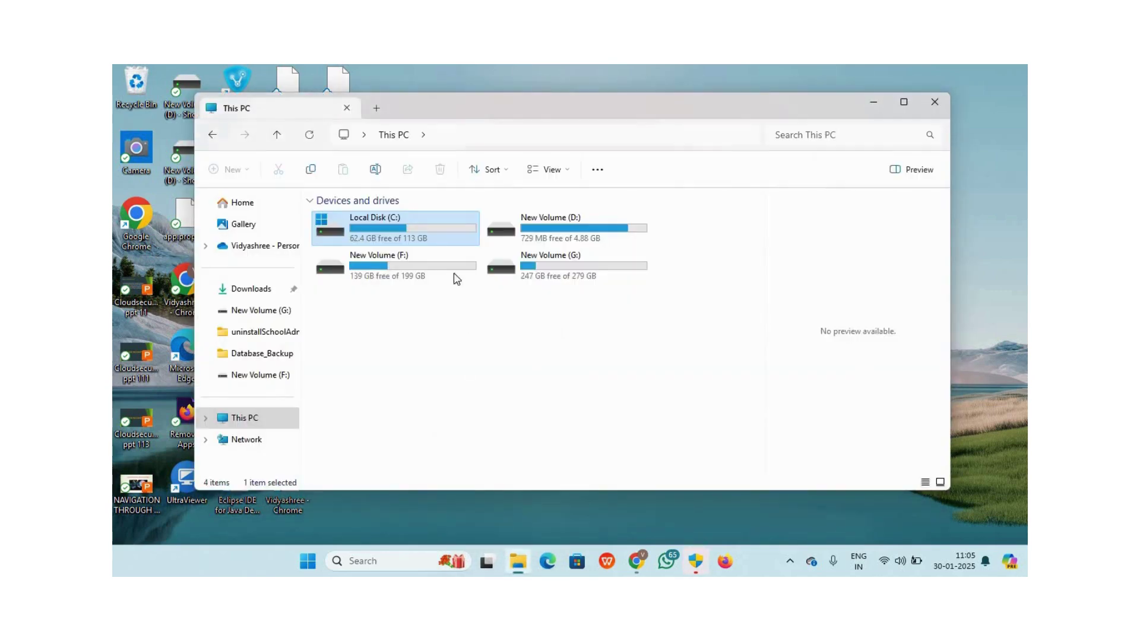
double_click(444, 244)
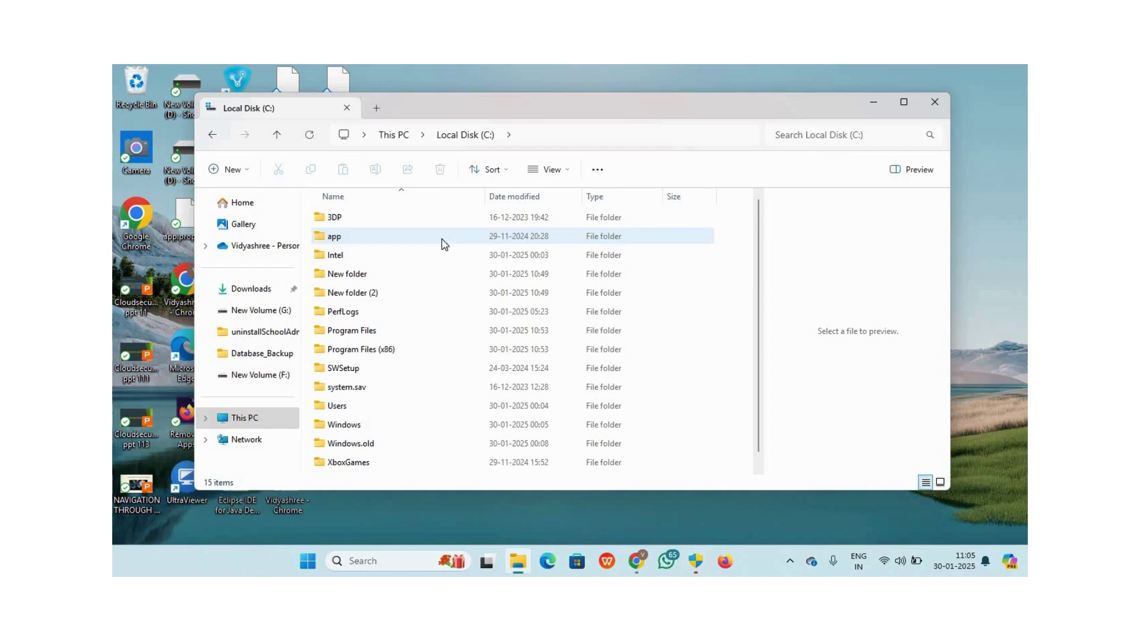
double_click(448, 355)
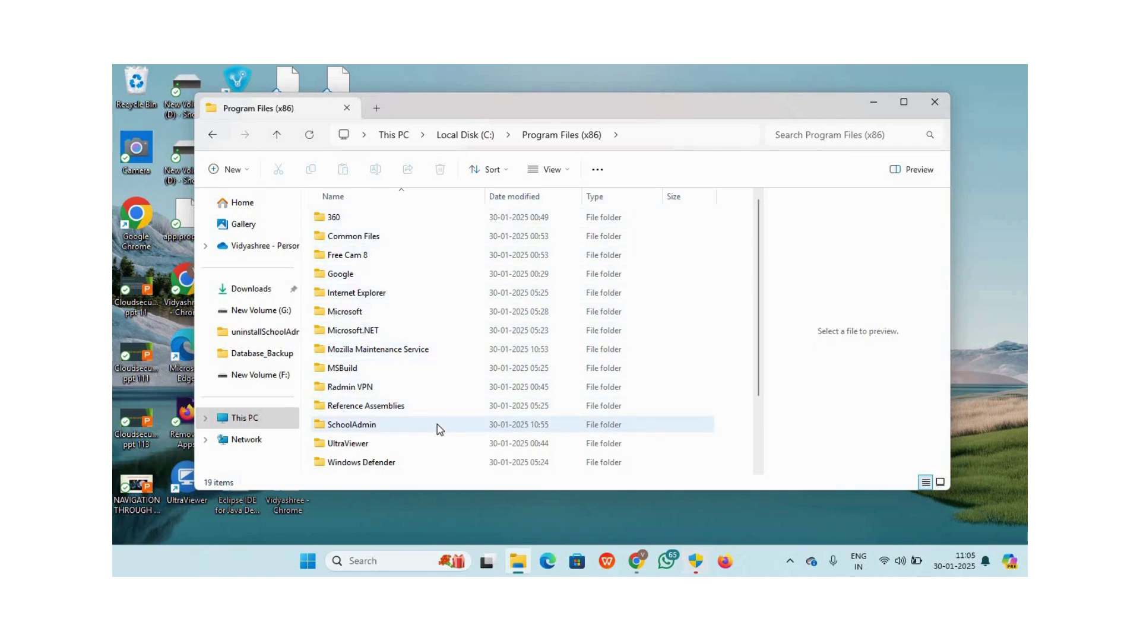
mouse_move(440, 429)
double_click(440, 425)
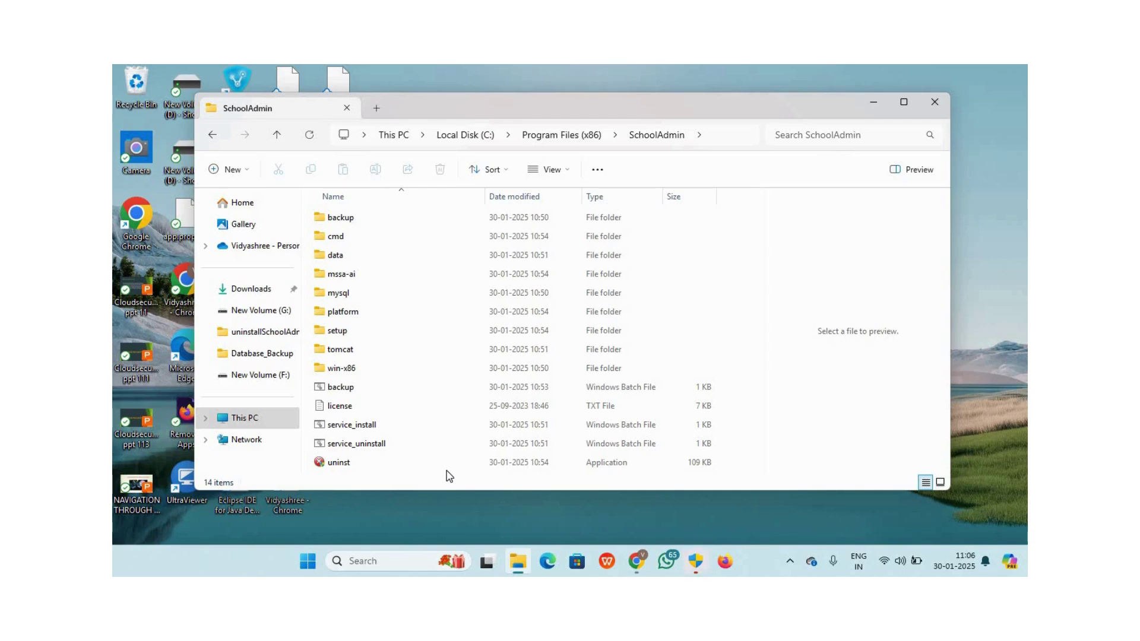
click(416, 466)
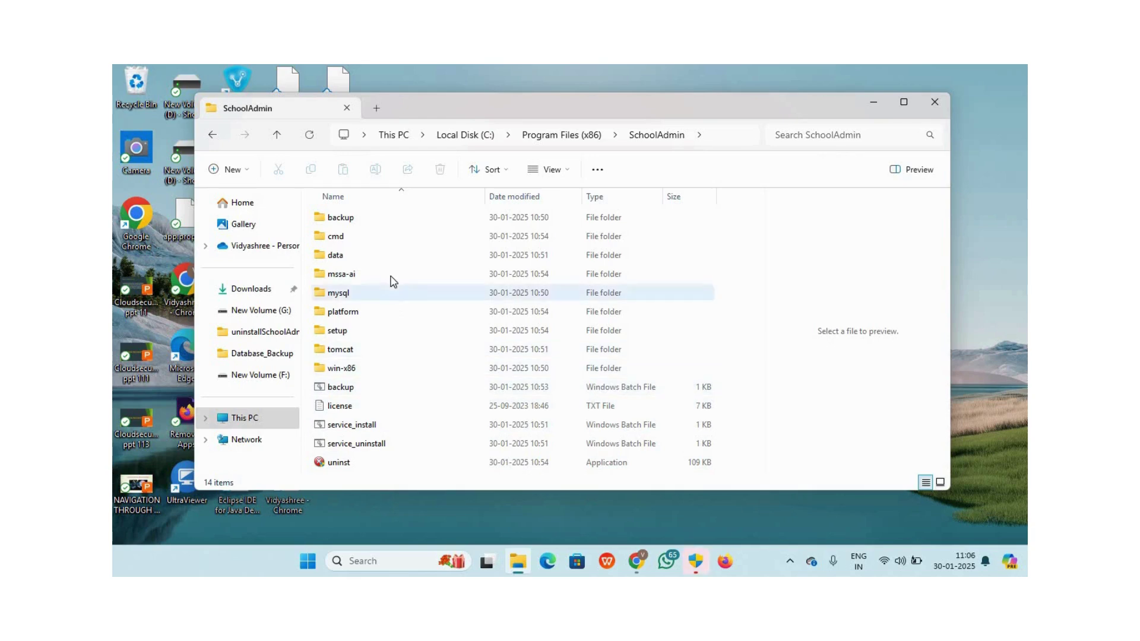
- Copy the SchoolAdmin data folder to New Volume (G:), replacing the files with the same names
mouse_move(386, 262)
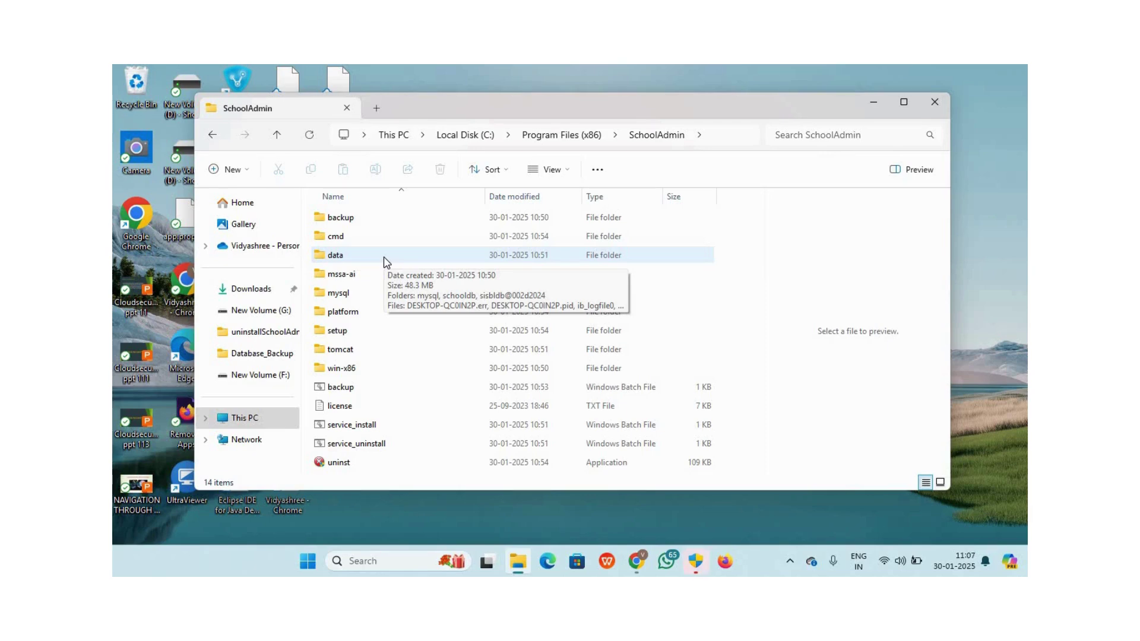
right_click(385, 260)
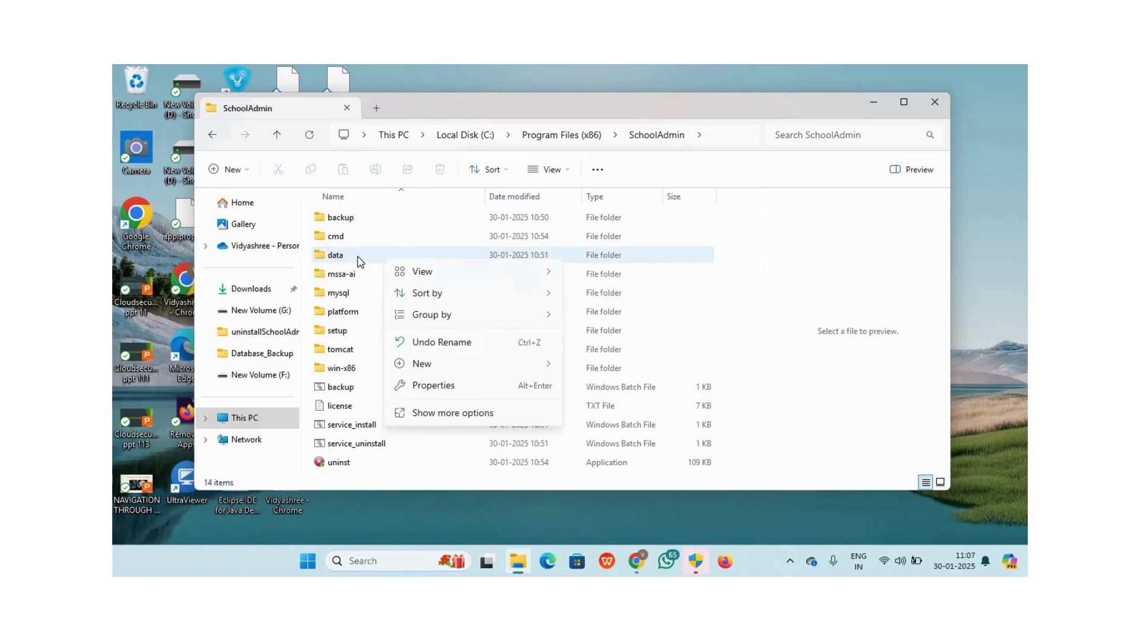
right_click(359, 260)
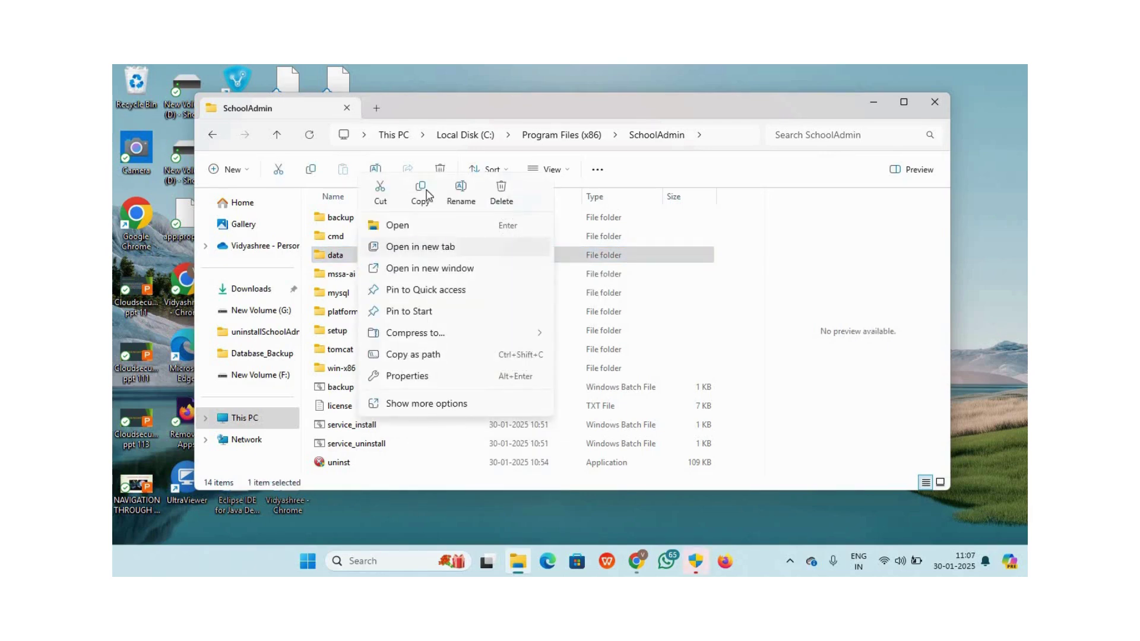
click(422, 193)
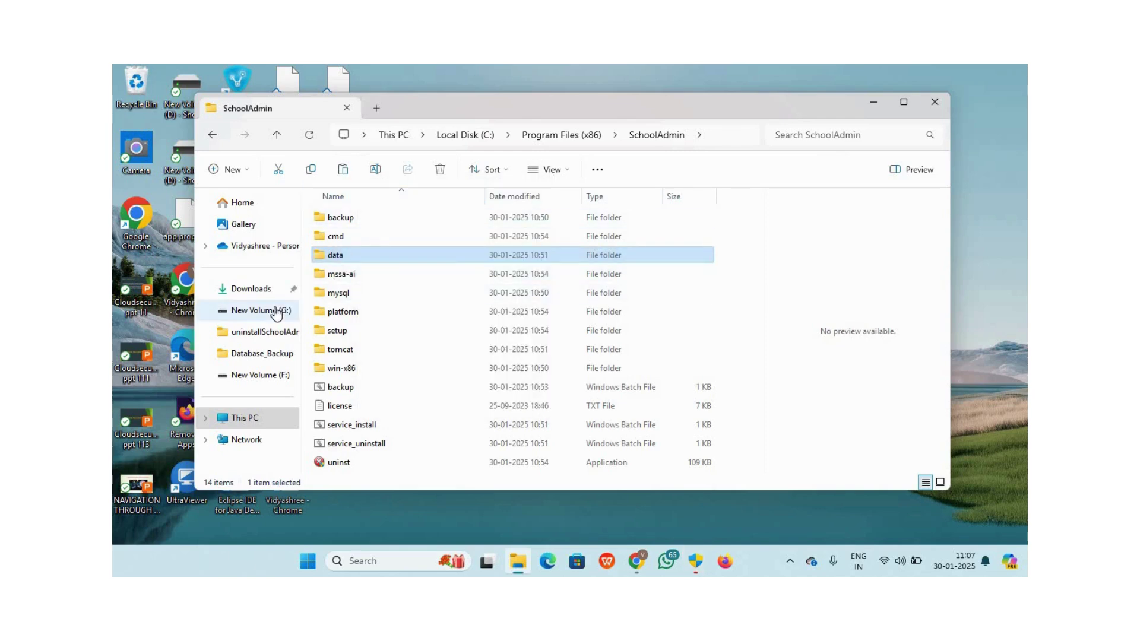
click(276, 313)
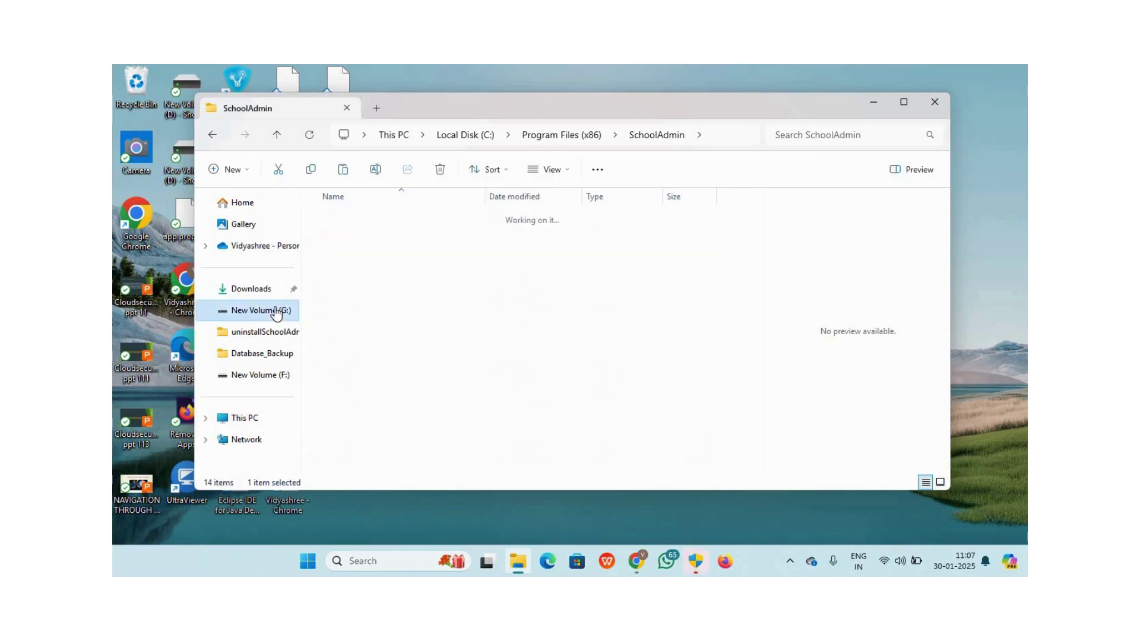
scroll(407, 336, down, 15)
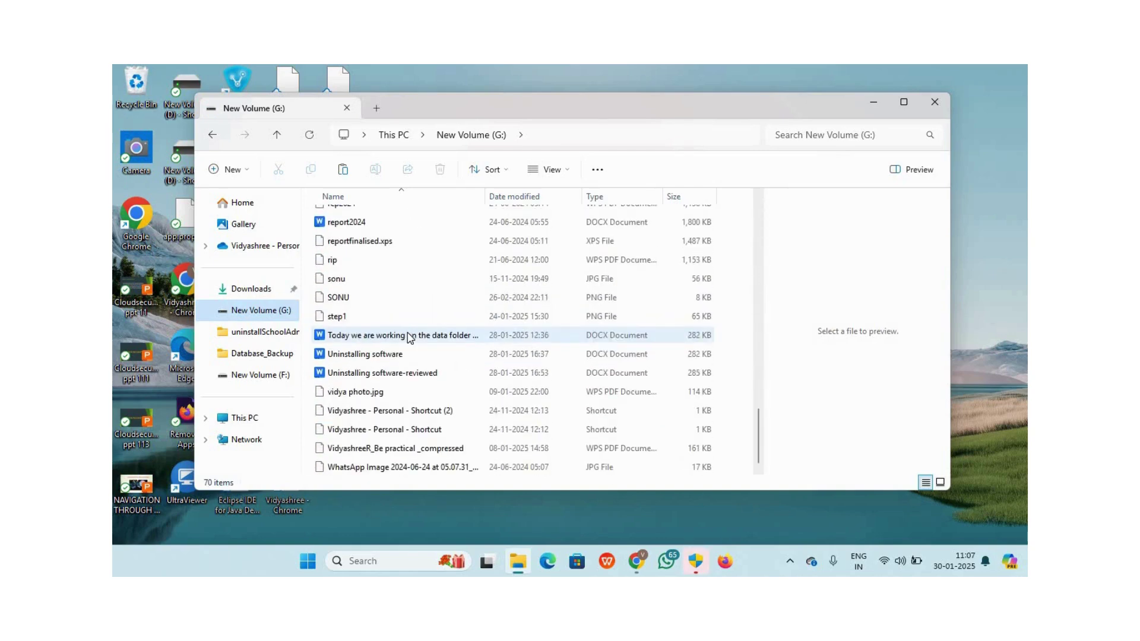
key(ctrl+v)
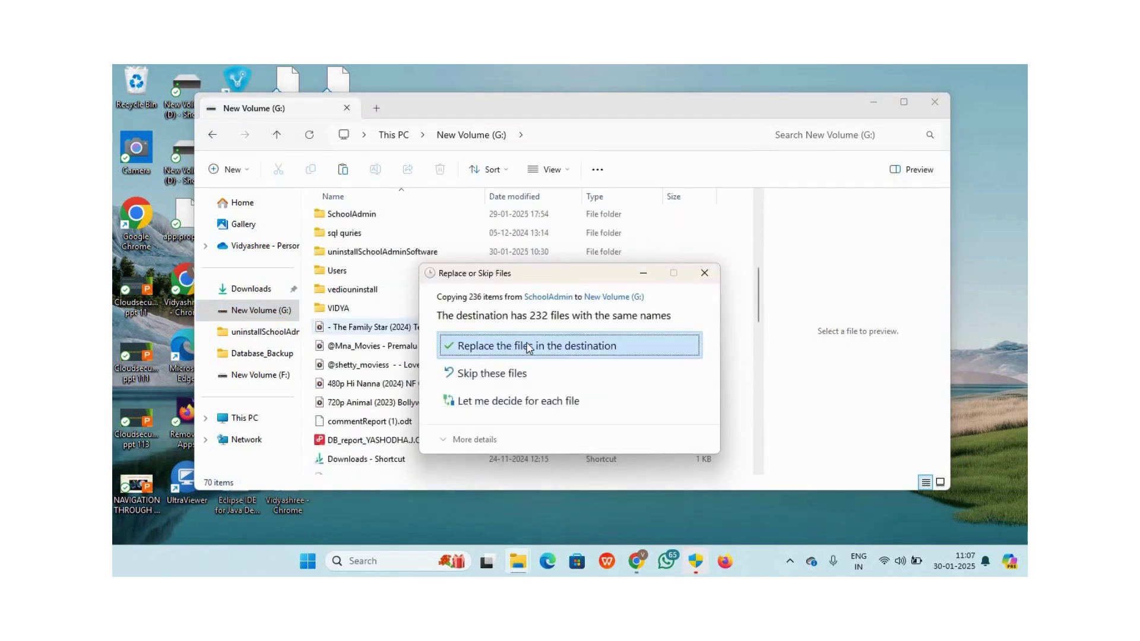
click(520, 347)
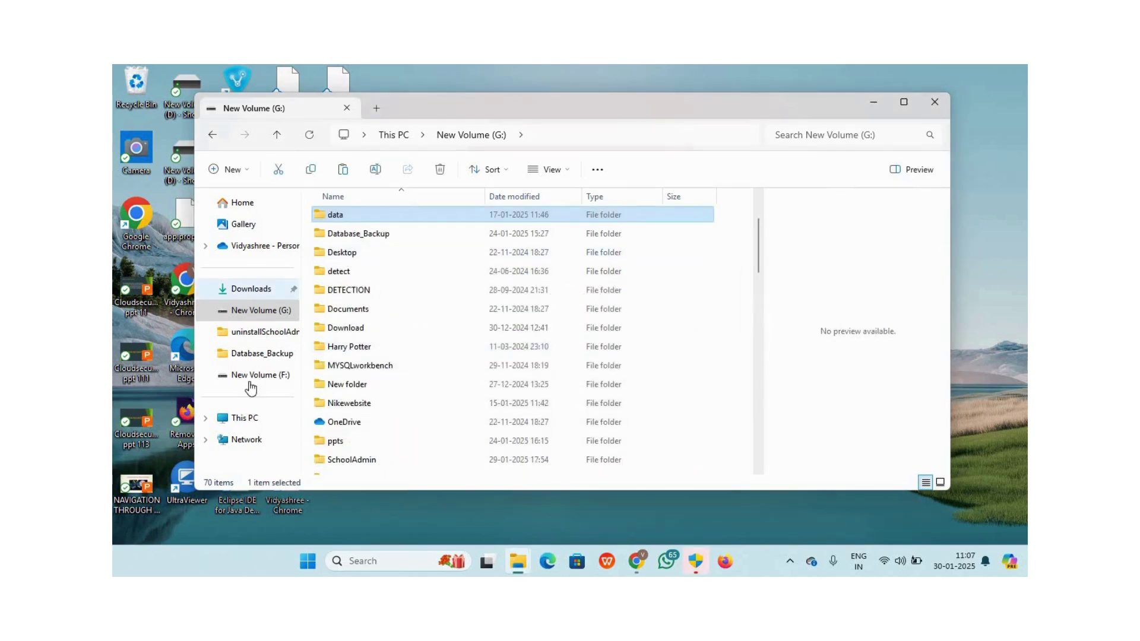
- Return to the SchoolAdmin folder, run the uninst application and agree to completely remove MarvelSoft SchoolAdminCE 2032.5 AI+
click(212, 135)
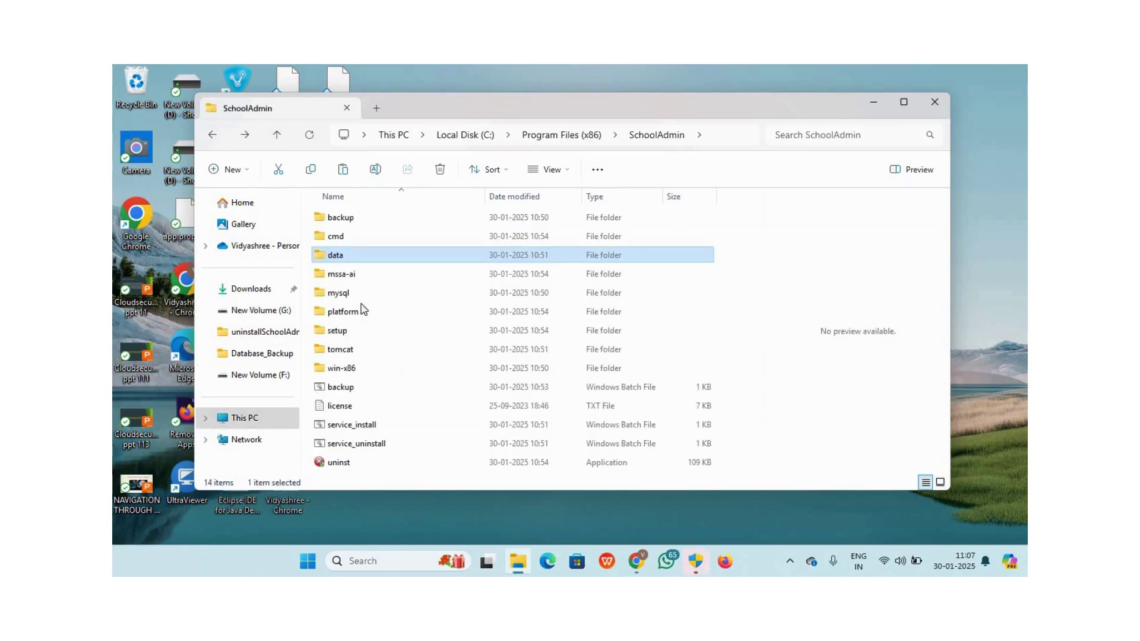
click(370, 465)
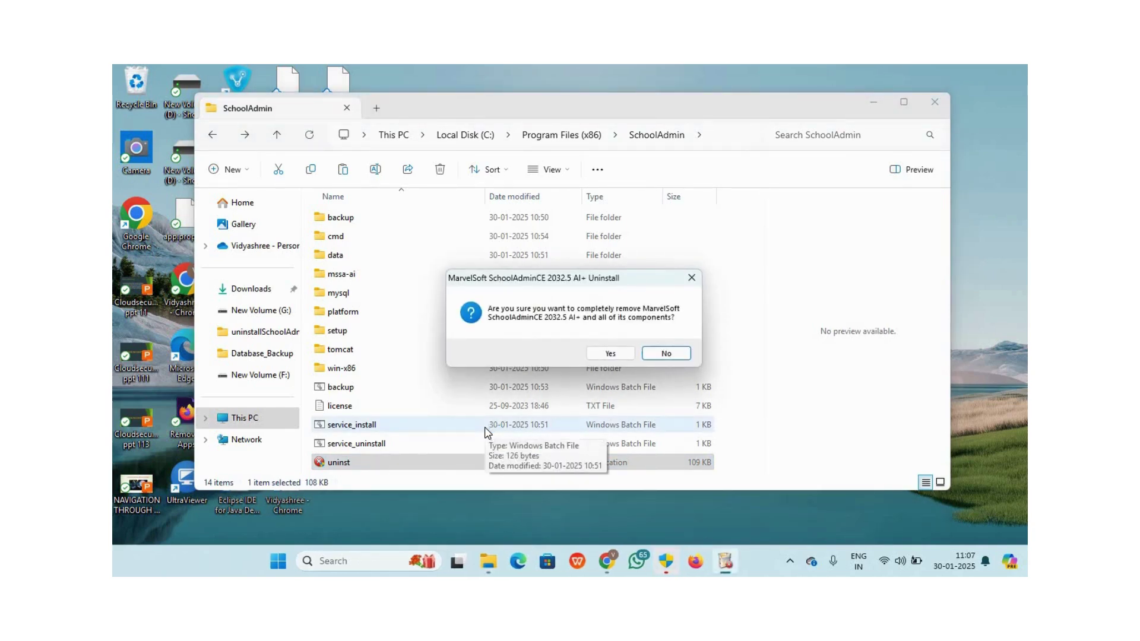
click(601, 355)
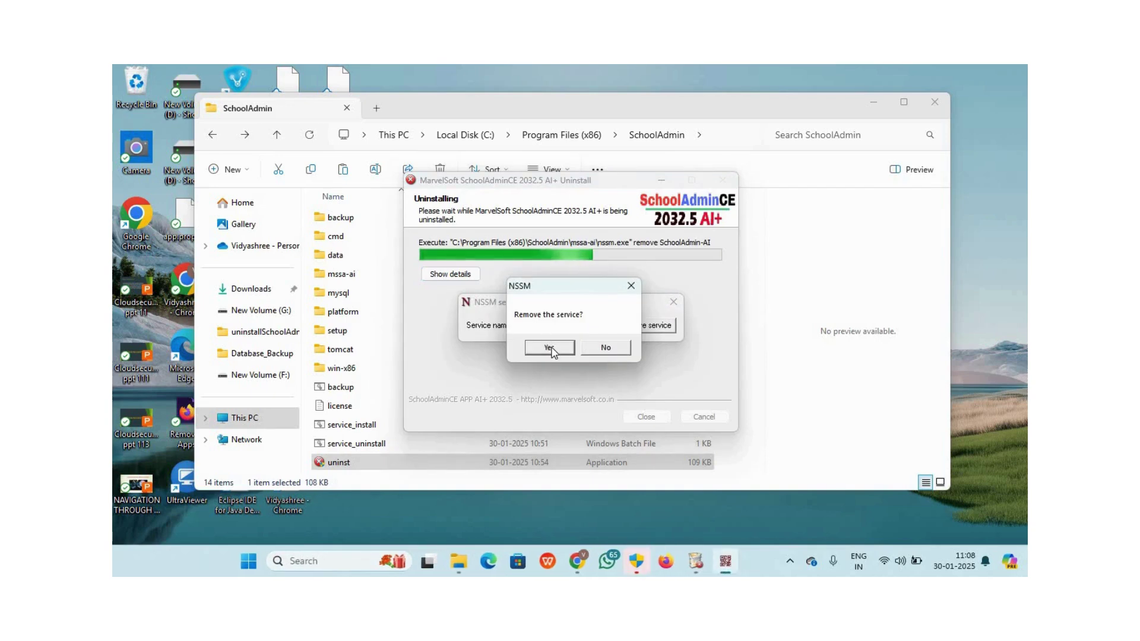
- Try to remove the SchoolAdmin-AI service, close the NSSM service remover and finish the uninstallation
click(550, 349)
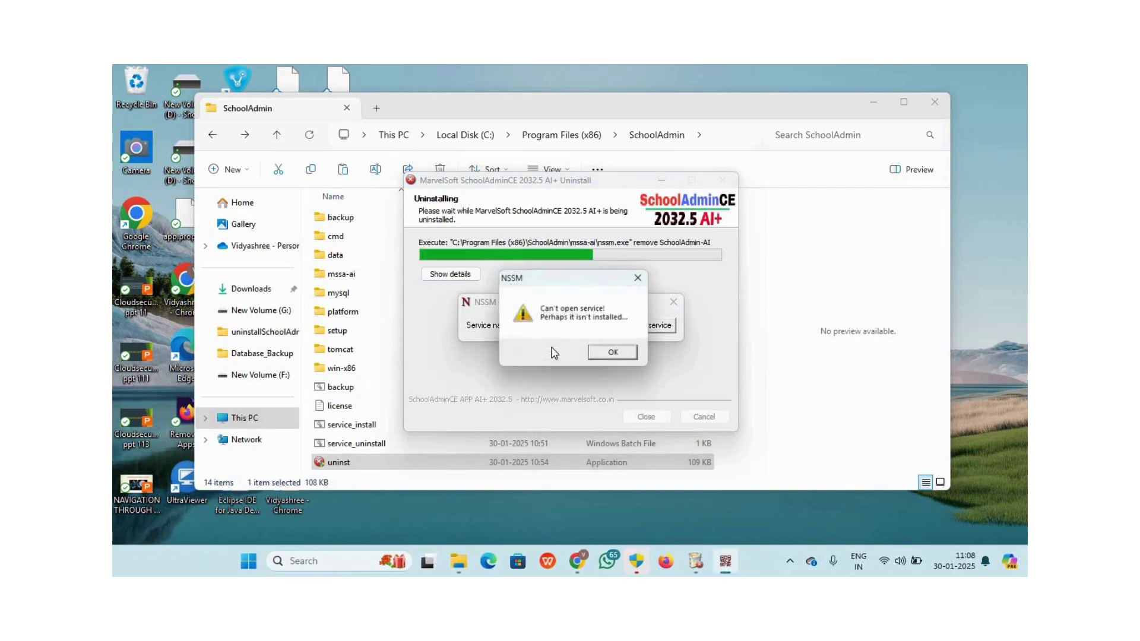
click(614, 353)
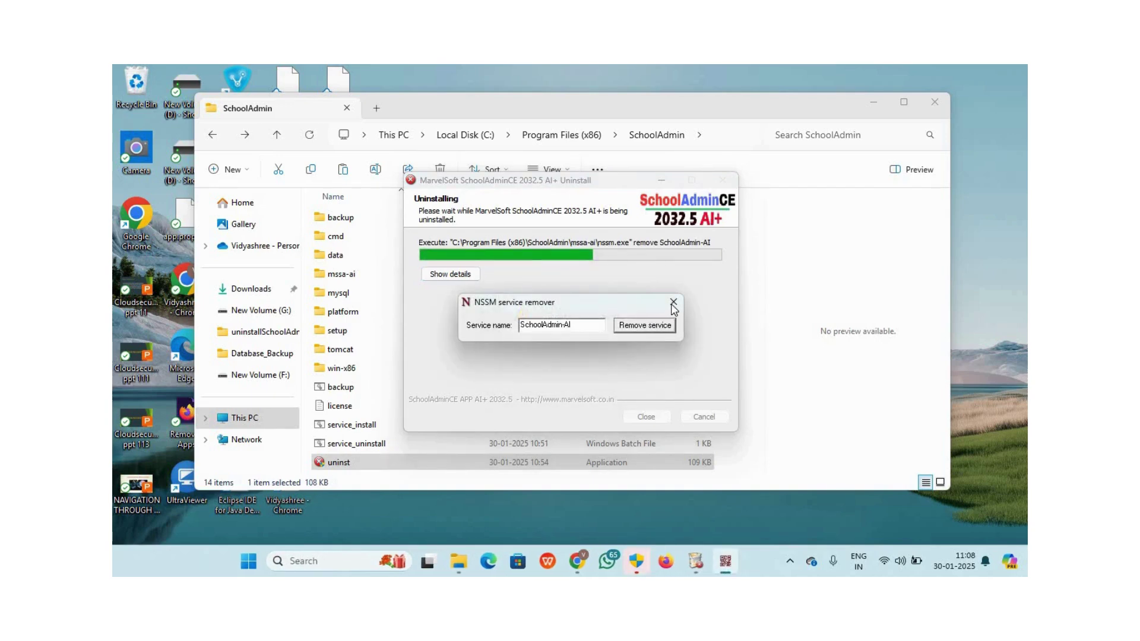
click(674, 304)
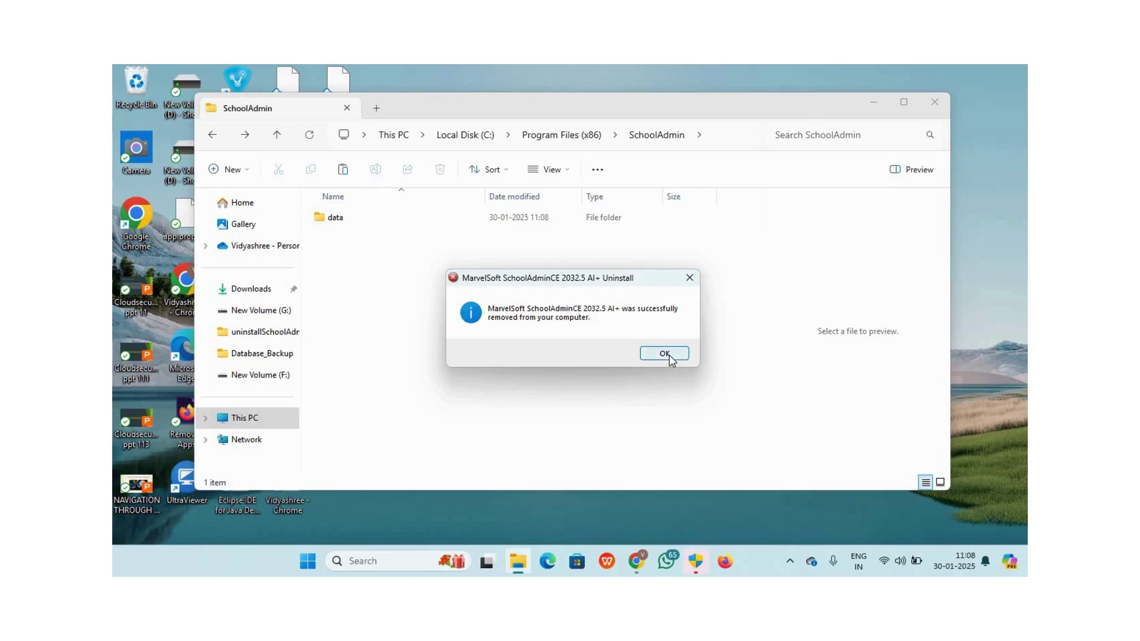
click(664, 353)
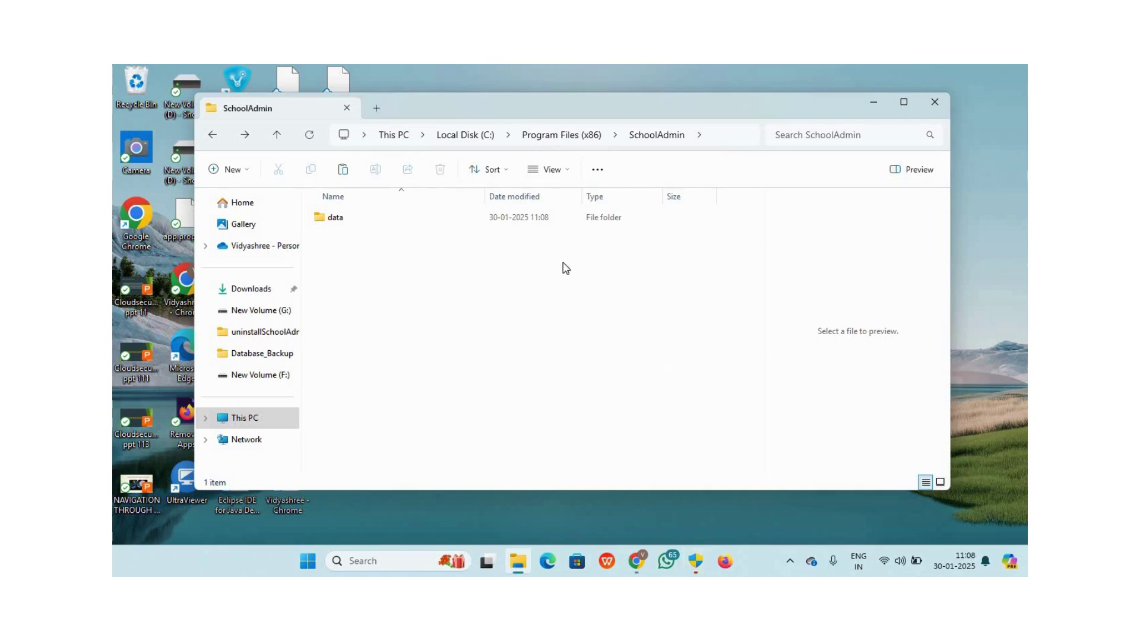
- Copy the remaining SchoolAdmin data folder to New Volume (F:), replacing the files with the same names, and minimize File Explorer
click(550, 221)
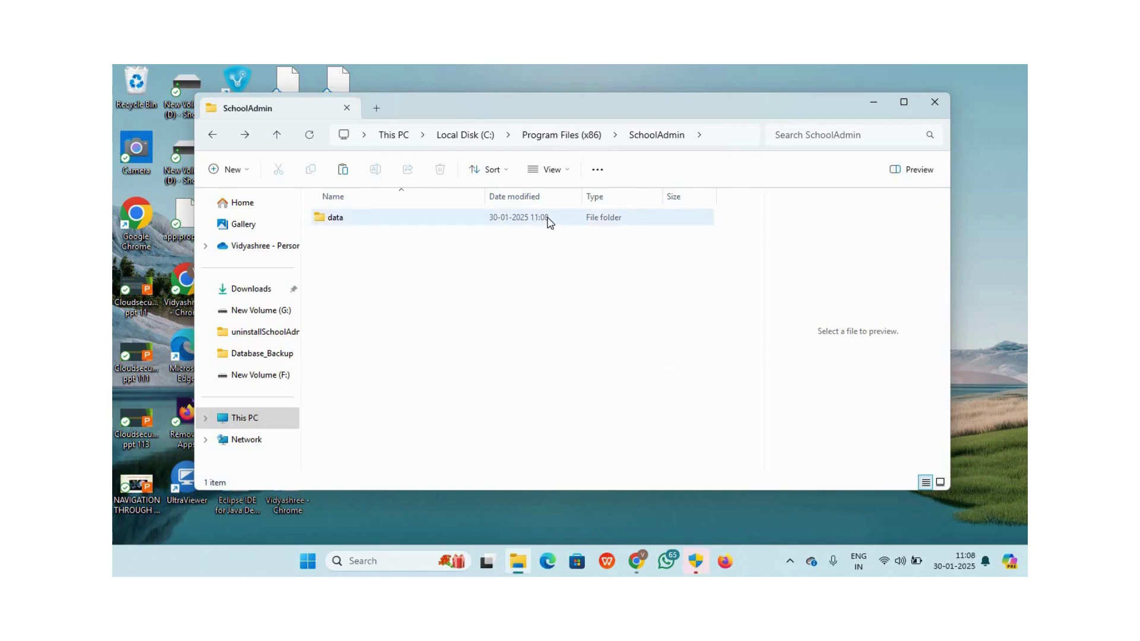
right_click(549, 221)
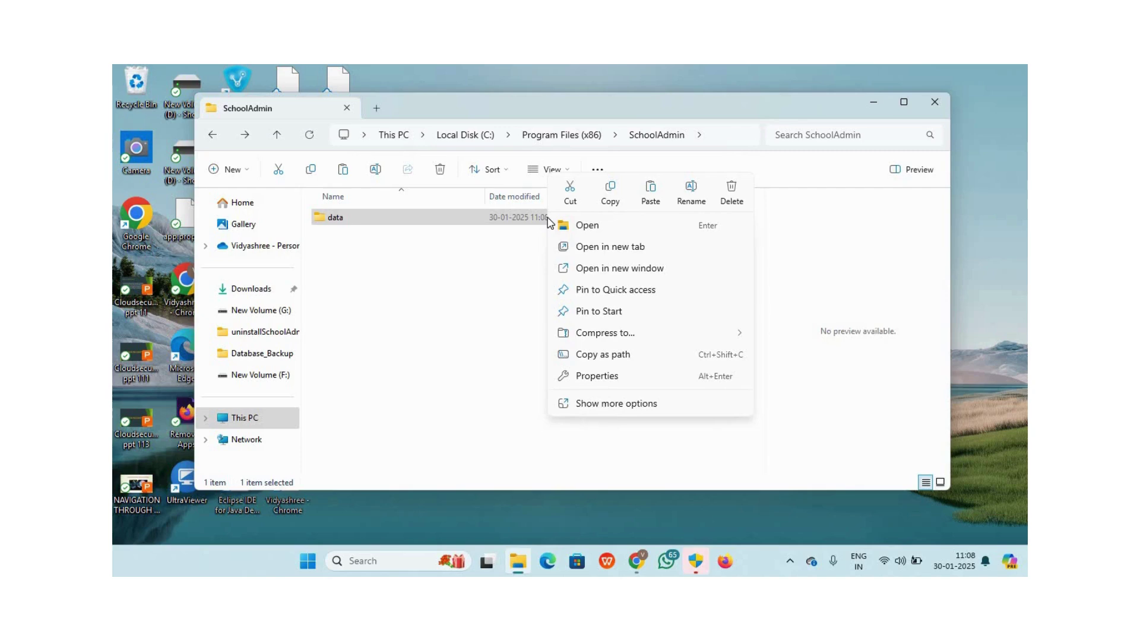
click(620, 202)
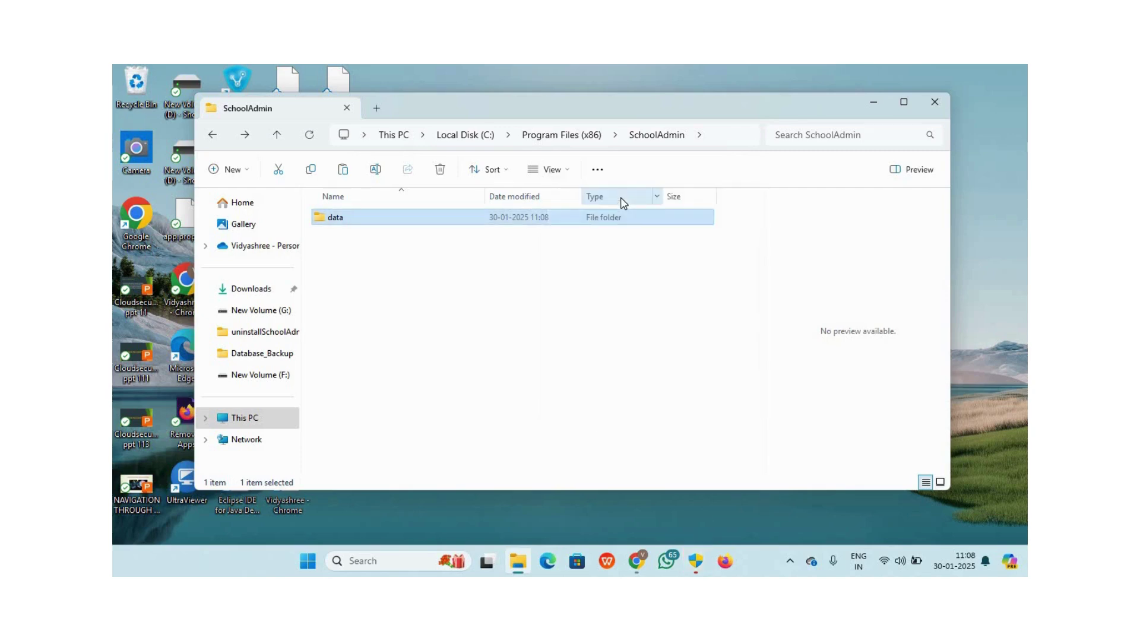
right_click(559, 222)
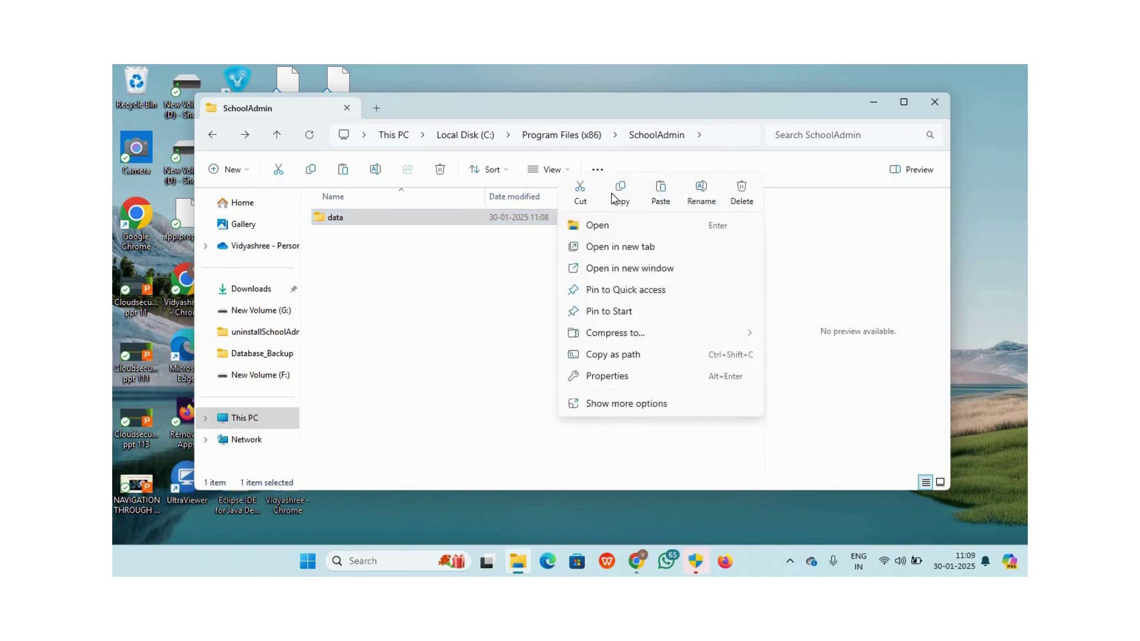
click(620, 198)
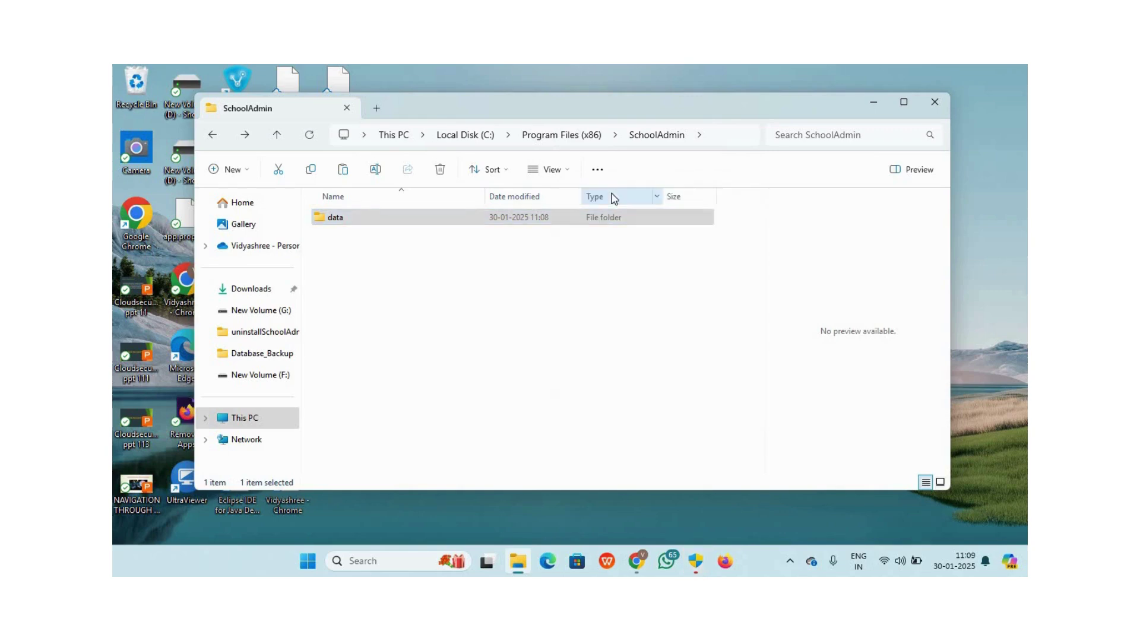
click(233, 313)
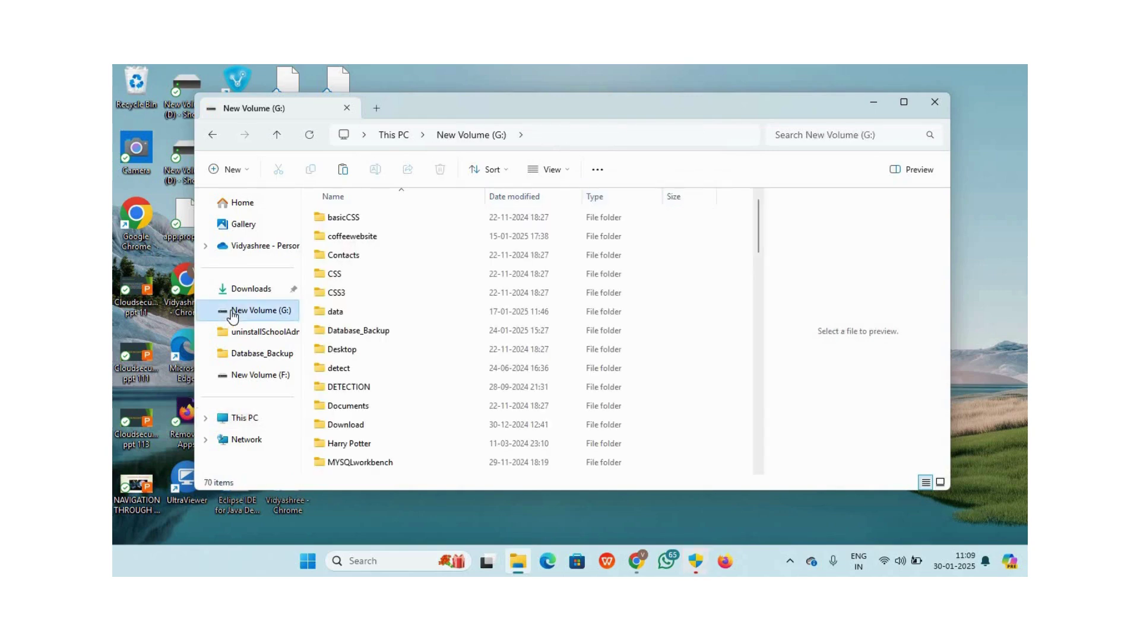
scroll(393, 367, down, 18)
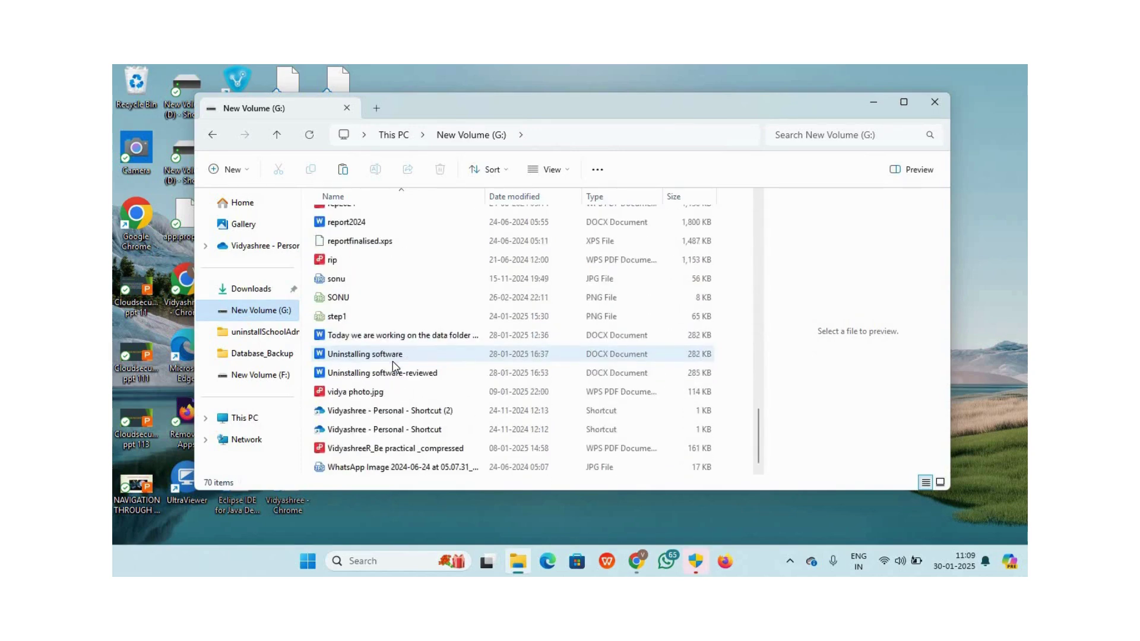
click(278, 377)
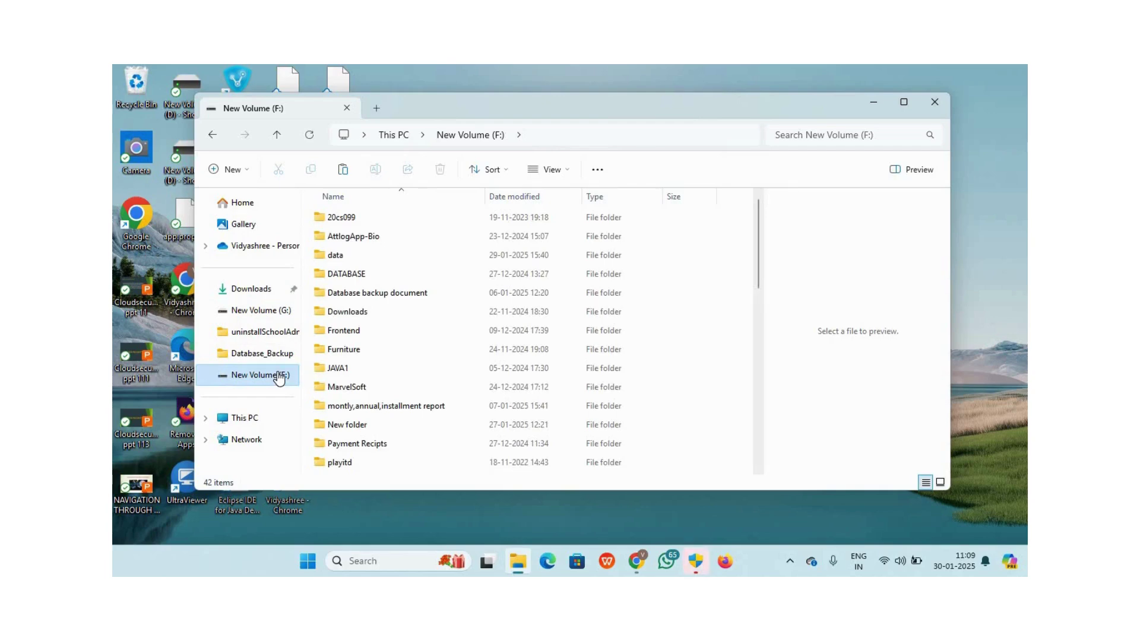
key(ctrl+v)
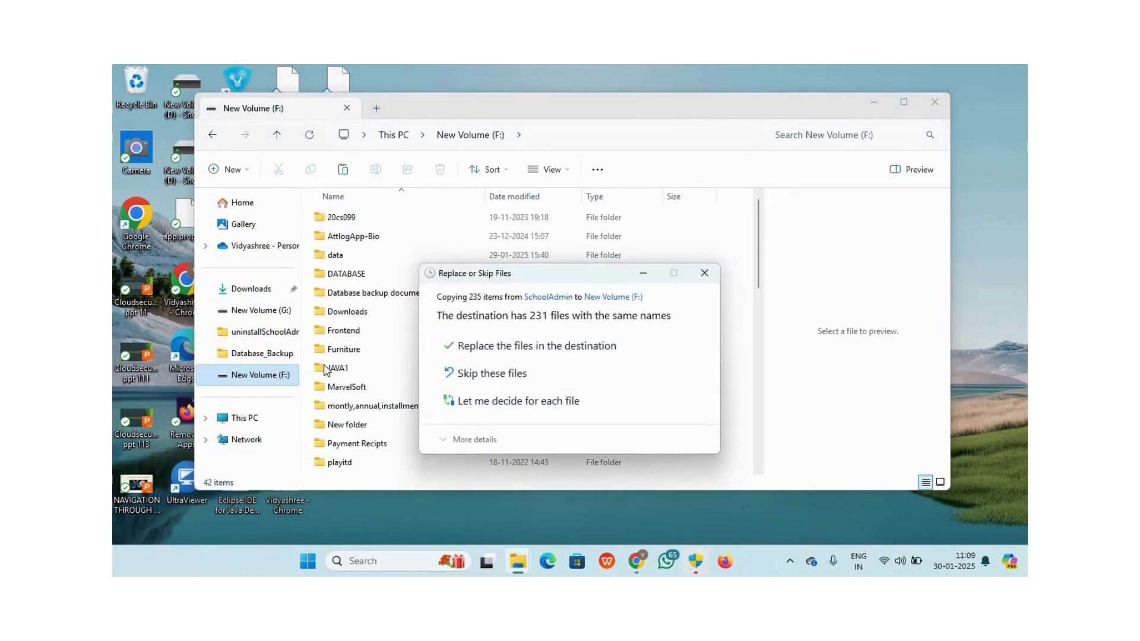
click(489, 344)
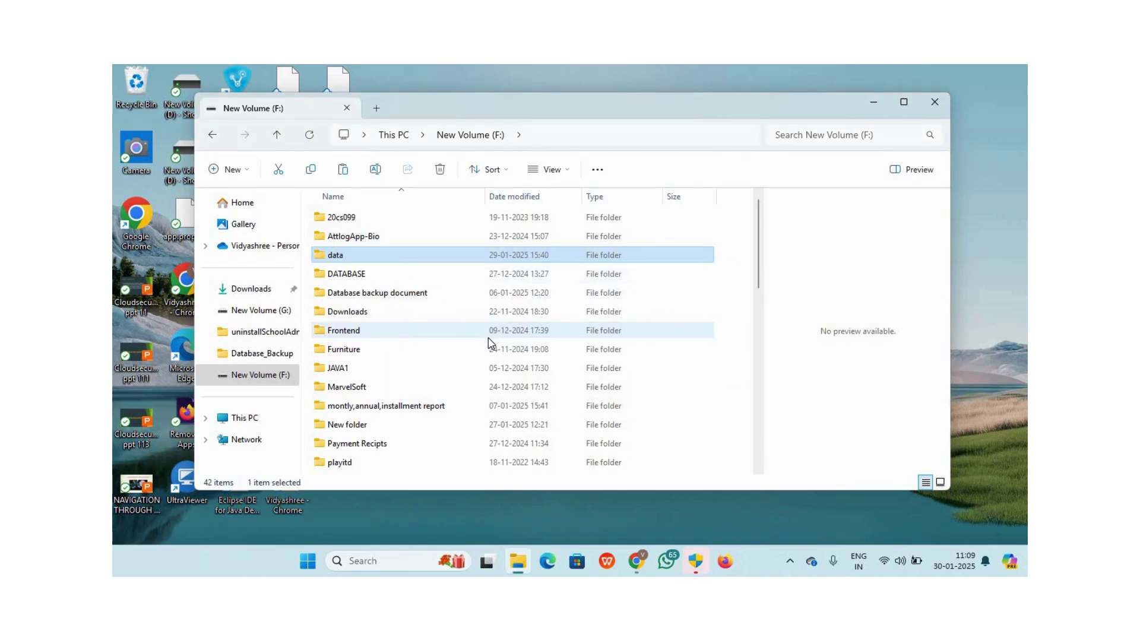
click(876, 105)
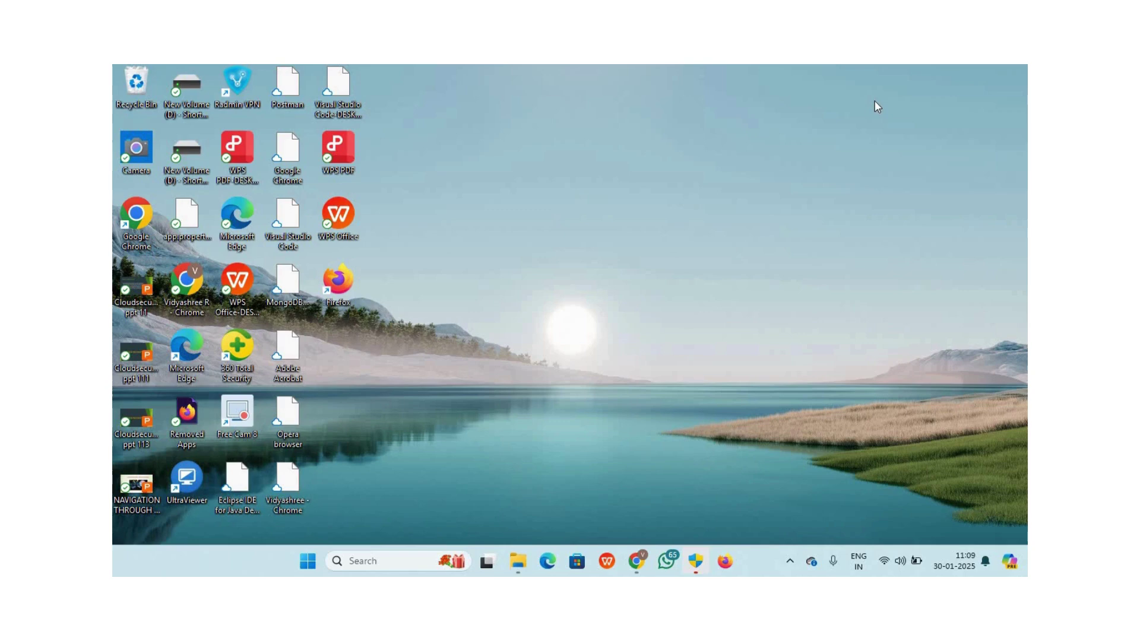